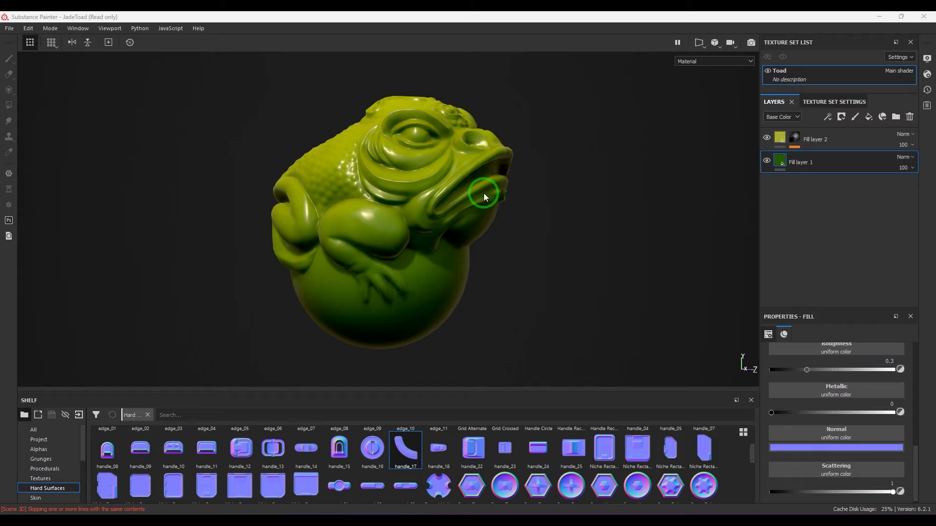
# Compare the toad's flat base colour with Fill layer 2 hidden and shown, then return to Material view.
pyautogui.click(682, 62)
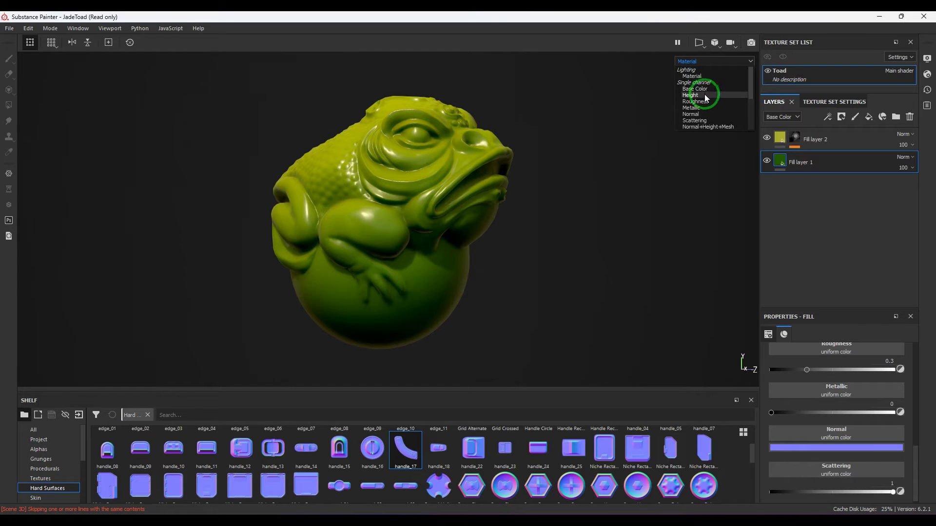
pyautogui.click(703, 92)
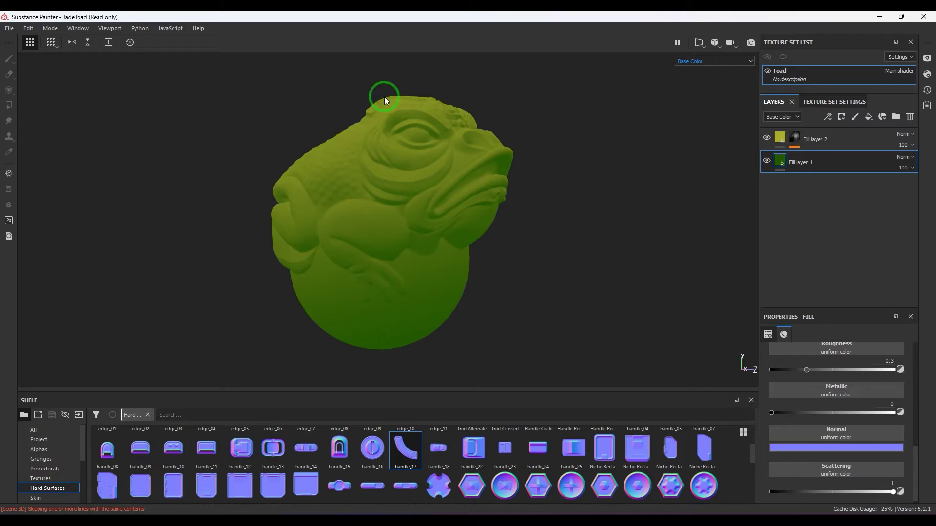
pyautogui.click(766, 138)
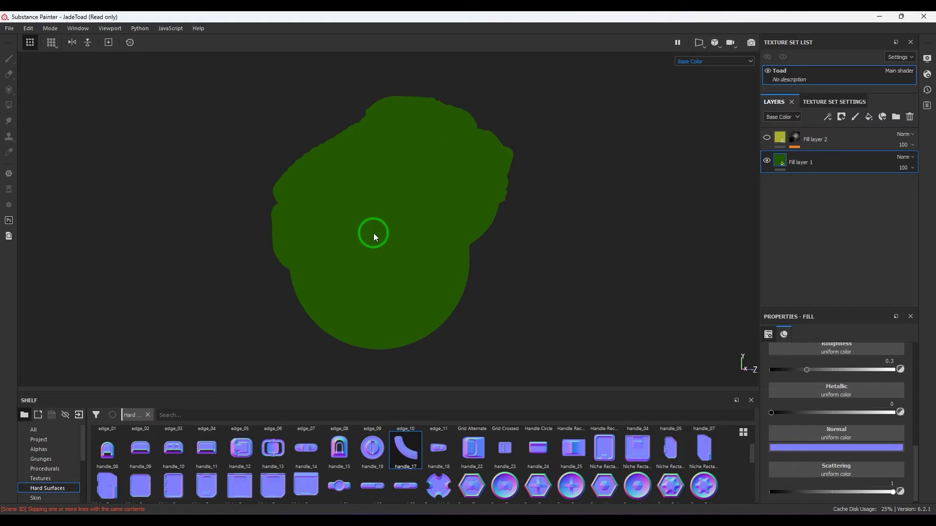
pyautogui.click(766, 139)
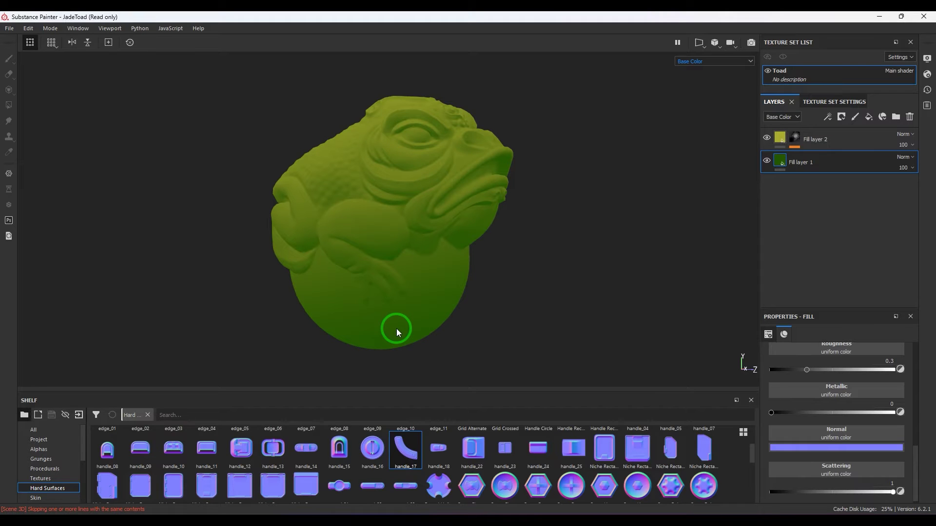
pyautogui.click(691, 67)
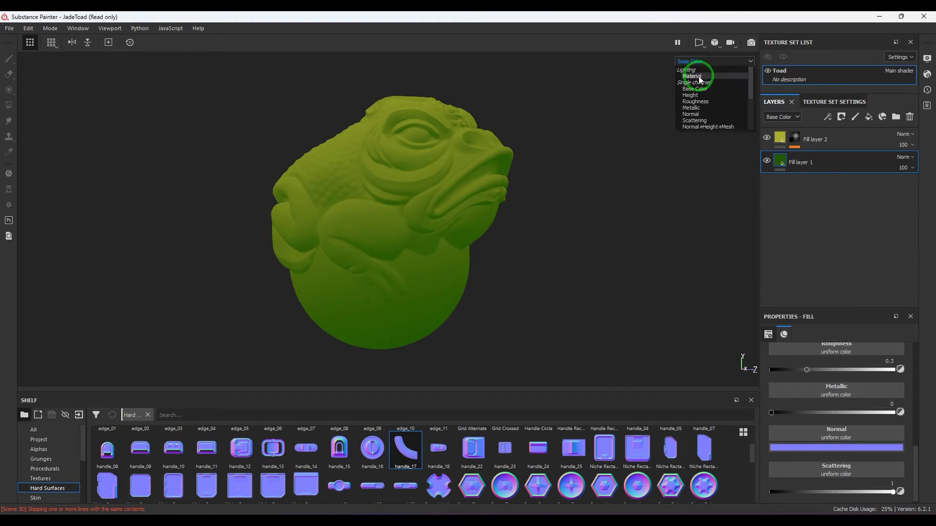
pyautogui.click(695, 64)
pyautogui.keyDown('alt'); pyautogui.moveTo(575, 206); pyautogui.dragTo(619, 299); pyautogui.keyUp('alt')
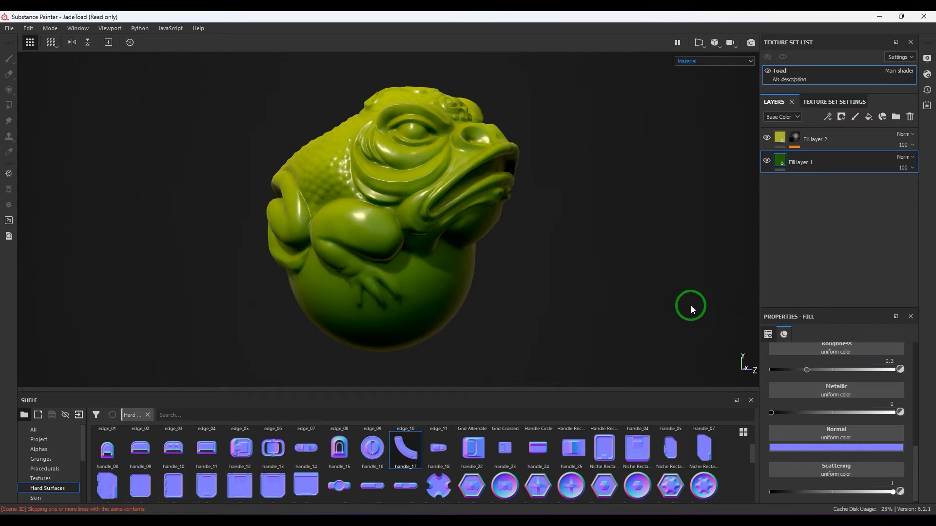
# Add a new fill layer above Fill layer 2 and give it a dark red base colour.
pyautogui.click(853, 139)
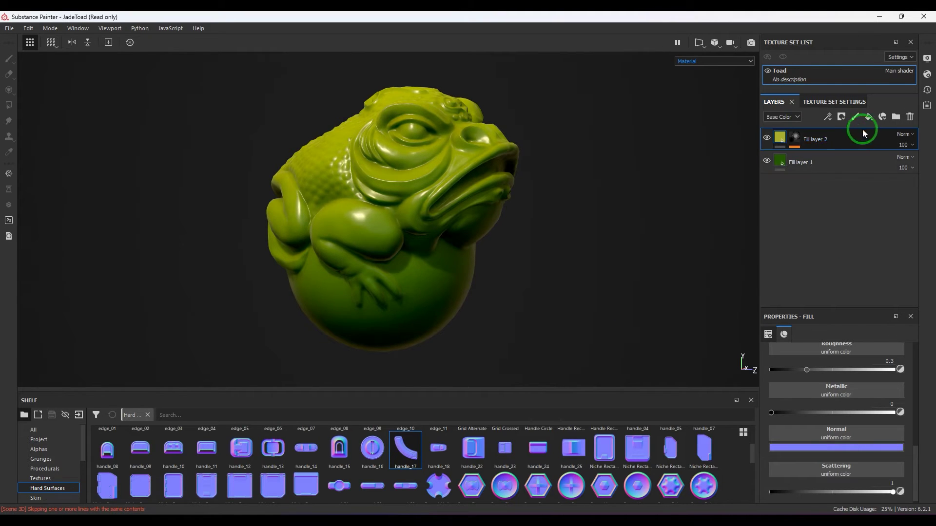
pyautogui.click(868, 119)
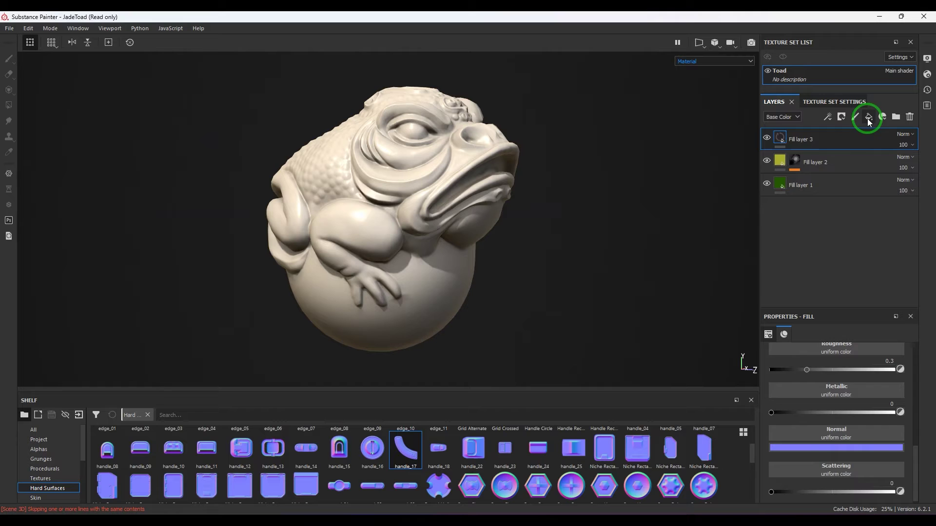
pyautogui.scroll(2, 829, 409)
pyautogui.click(833, 395)
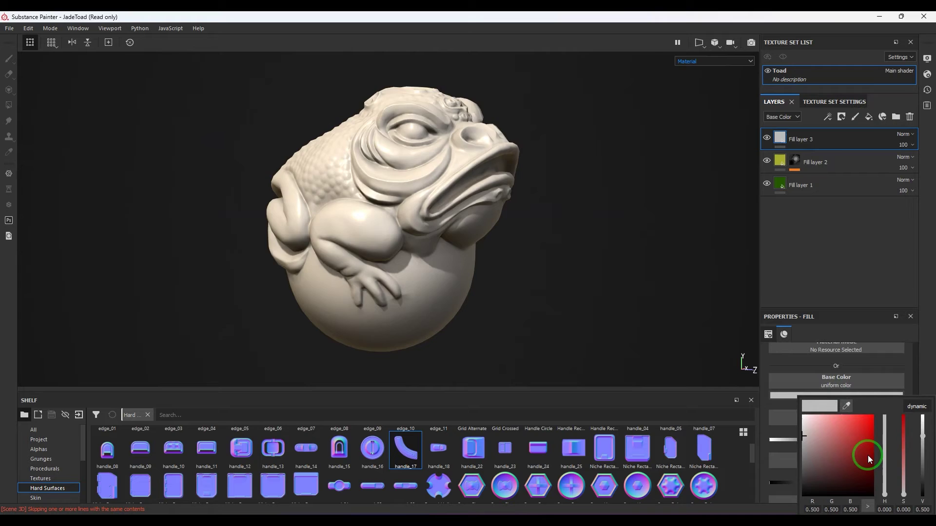
pyautogui.moveTo(867, 456); pyautogui.dragTo(873, 466)
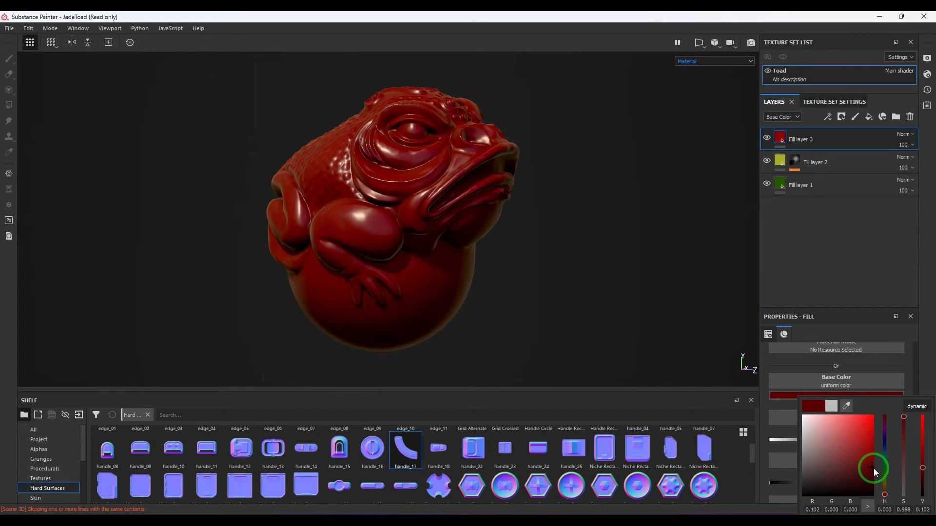
# Delete the old green Fill layers 1 and 2 and raise the red layer's roughness to 0.6148.
pyautogui.click(833, 187)
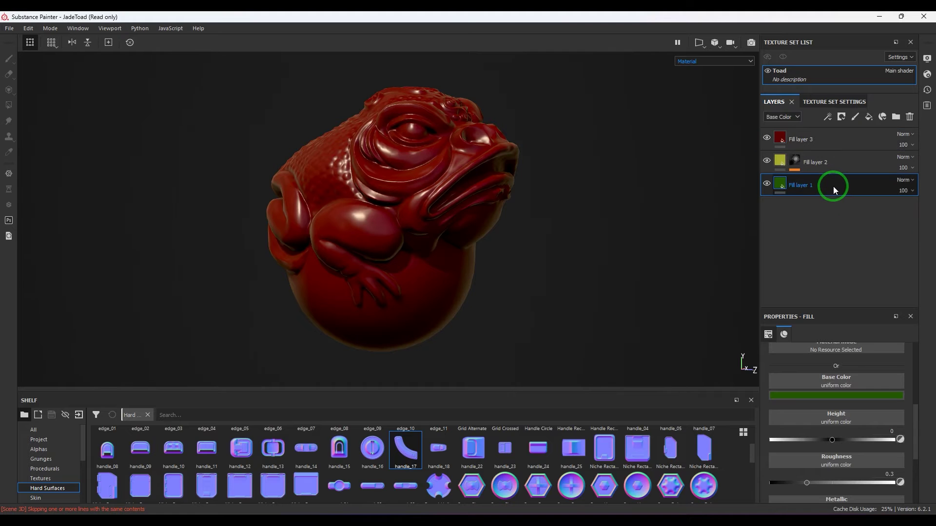
pyautogui.press('Delete')
pyautogui.press('Delete')
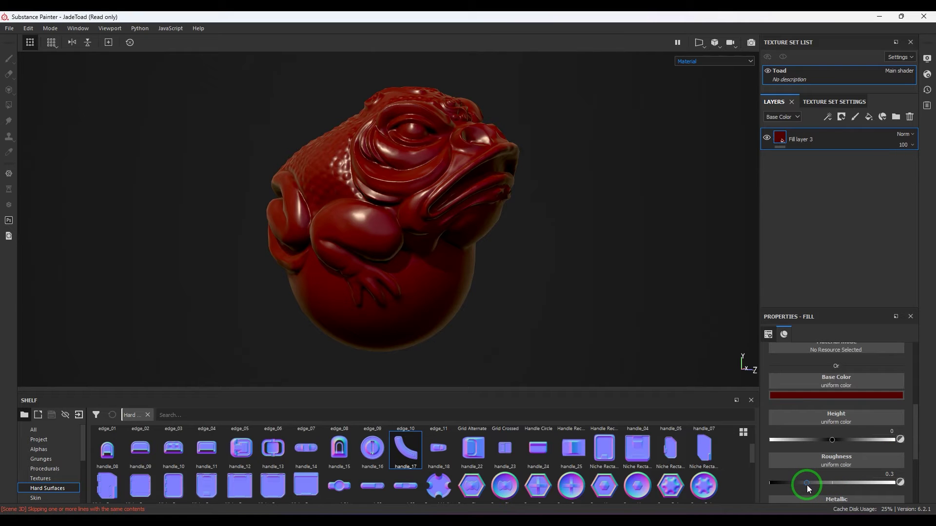
pyautogui.moveTo(807, 484)
pyautogui.mouseDown()
pyautogui.moveTo(858, 487)
pyautogui.moveTo(847, 490)
pyautogui.mouseUp()
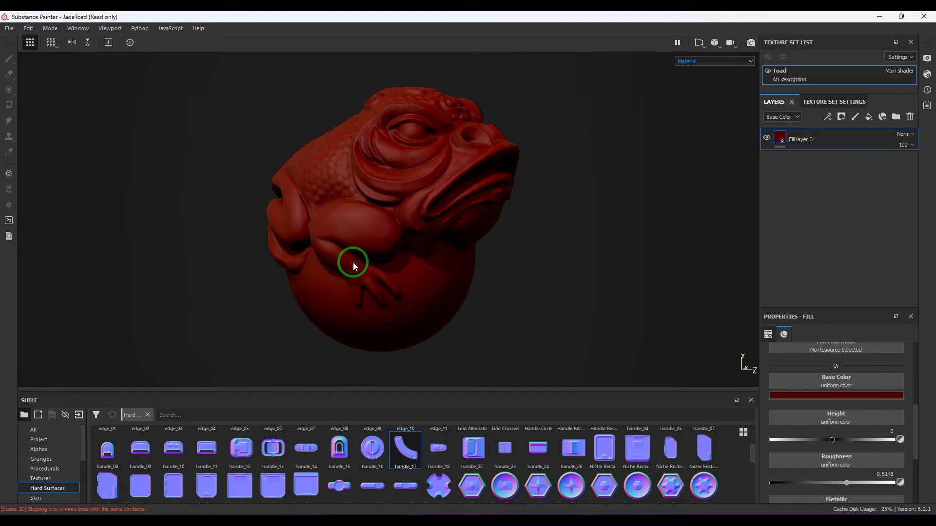
# Add Fill layer 4 above the red layer and set its base colour to hot pink.
pyautogui.click(867, 118)
pyautogui.click(779, 138)
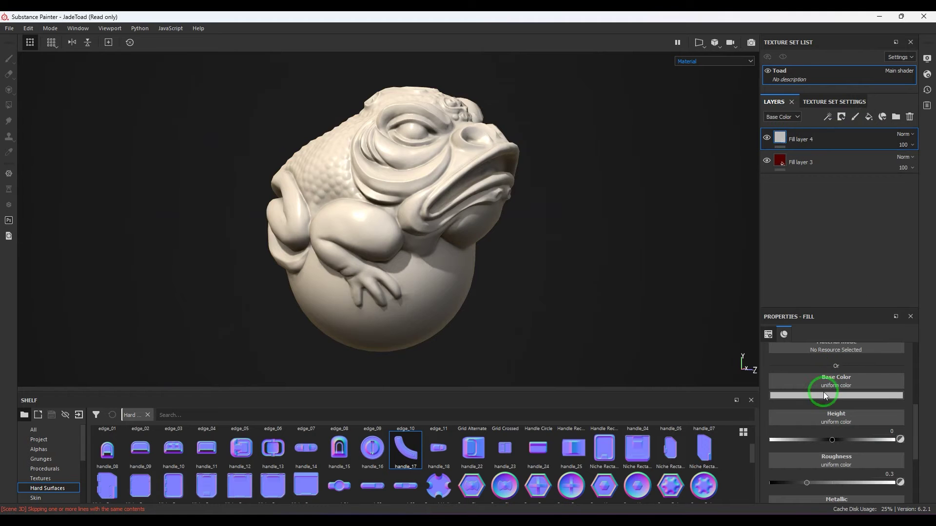
pyautogui.click(824, 396)
pyautogui.moveTo(844, 429); pyautogui.dragTo(857, 420)
pyautogui.moveTo(885, 493); pyautogui.dragTo(889, 422)
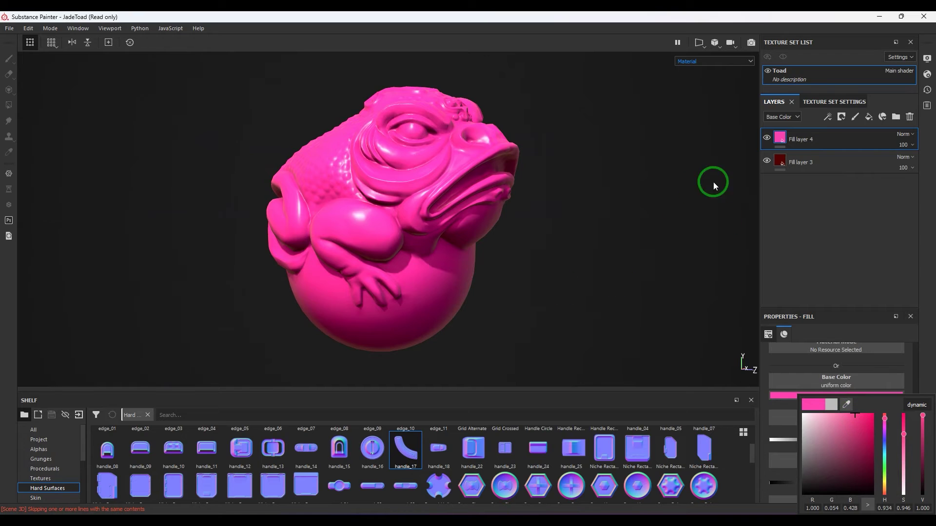
# Toggle Fill layer 4's visibility twice to compare the pink against the red.
pyautogui.click(766, 138)
pyautogui.click(767, 139)
pyautogui.click(766, 138)
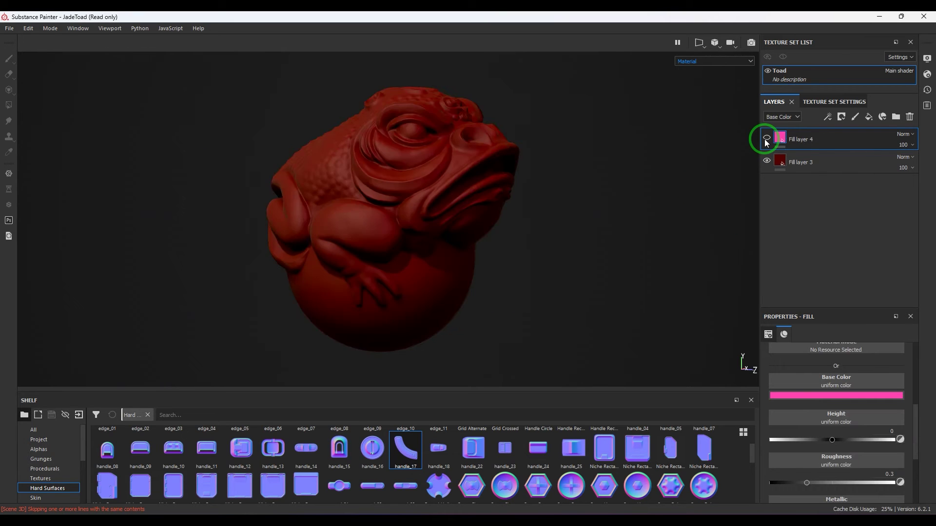
pyautogui.click(766, 138)
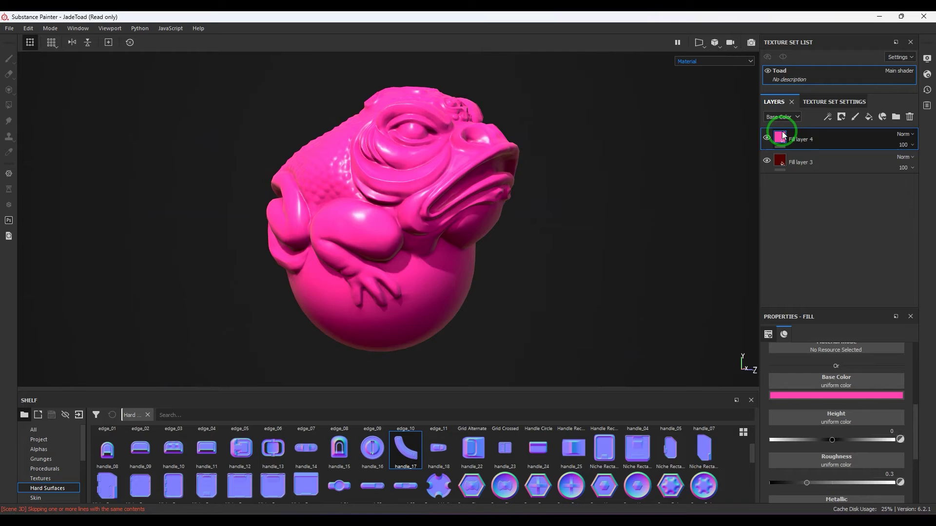
# Add a white mask to the pink Fill layer 4.
pyautogui.click(841, 117)
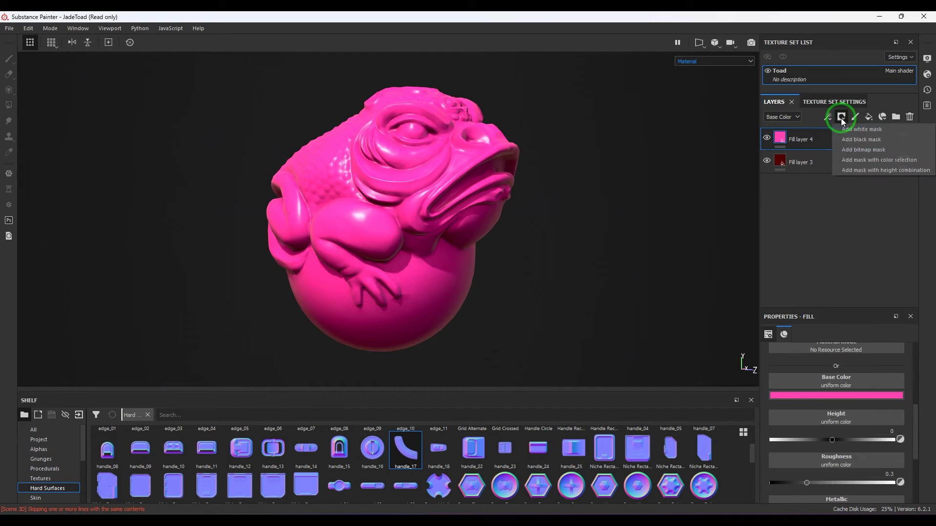
pyautogui.click(846, 132)
pyautogui.click(798, 140)
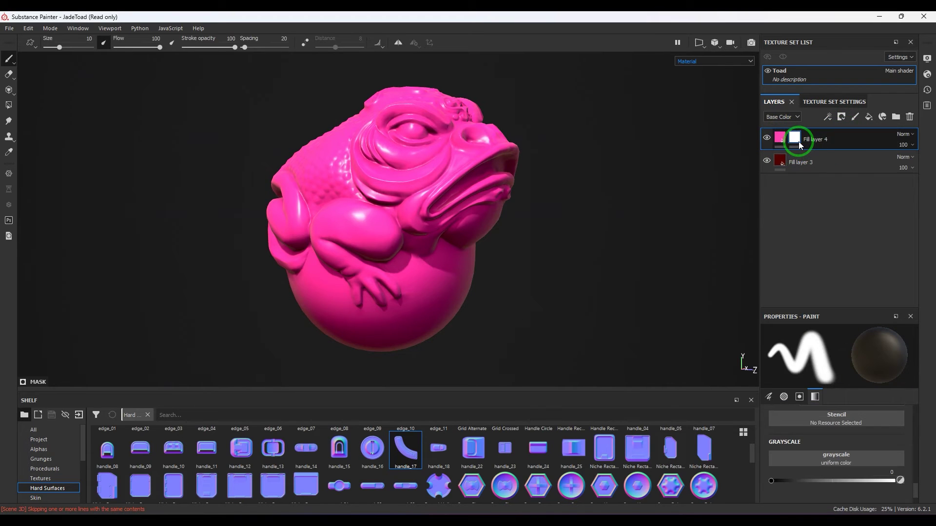
# Add a Light generator to the pink layer's mask.
pyautogui.click(827, 117)
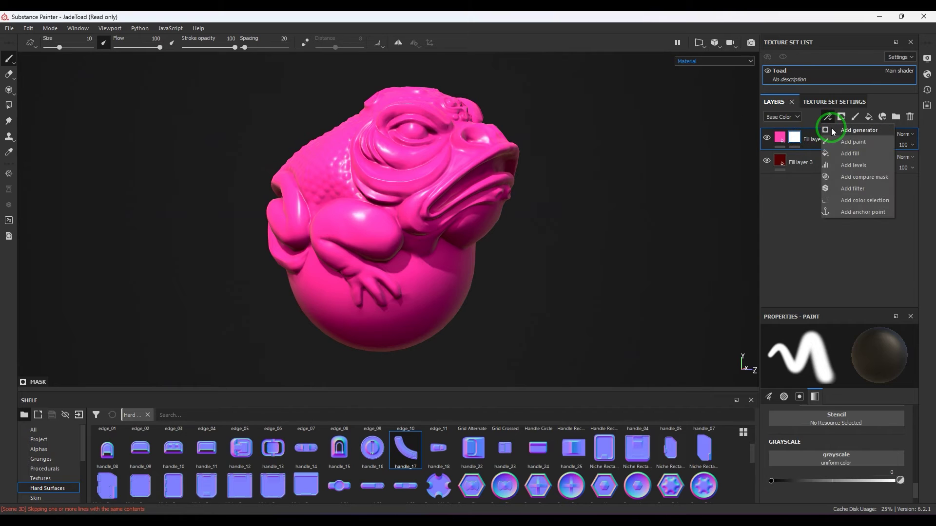
pyautogui.click(843, 129)
pyautogui.click(838, 350)
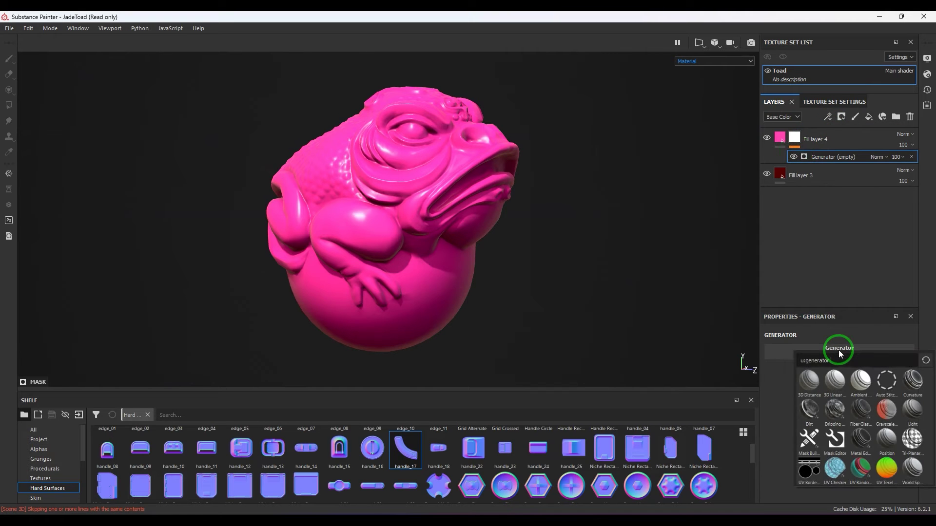
pyautogui.click(919, 415)
pyautogui.click(917, 414)
pyautogui.click(501, 300)
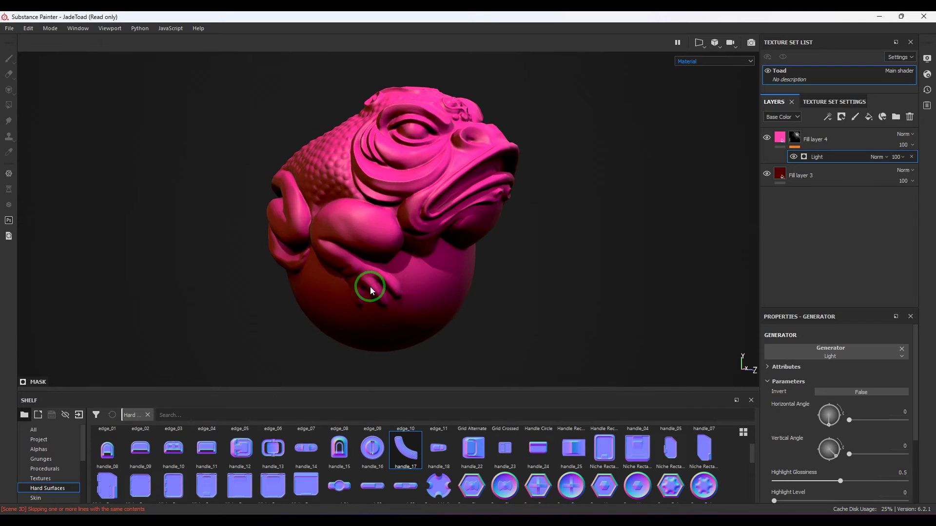
# Switch to a three-quarter Base Color view and toggle the pink layer to check the Light masking.
pyautogui.keyDown('alt'); pyautogui.moveTo(370, 287); pyautogui.dragTo(414, 288); pyautogui.keyUp('alt')
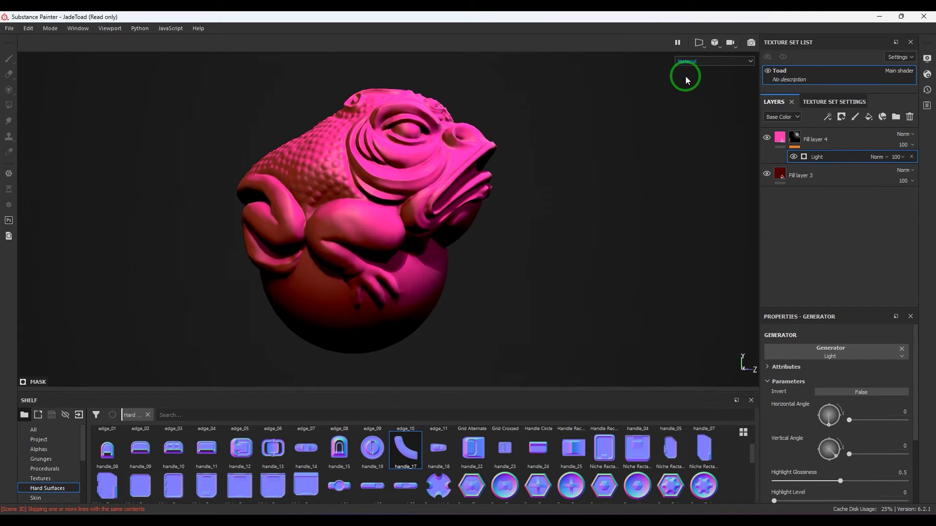
pyautogui.click(692, 61)
pyautogui.click(700, 91)
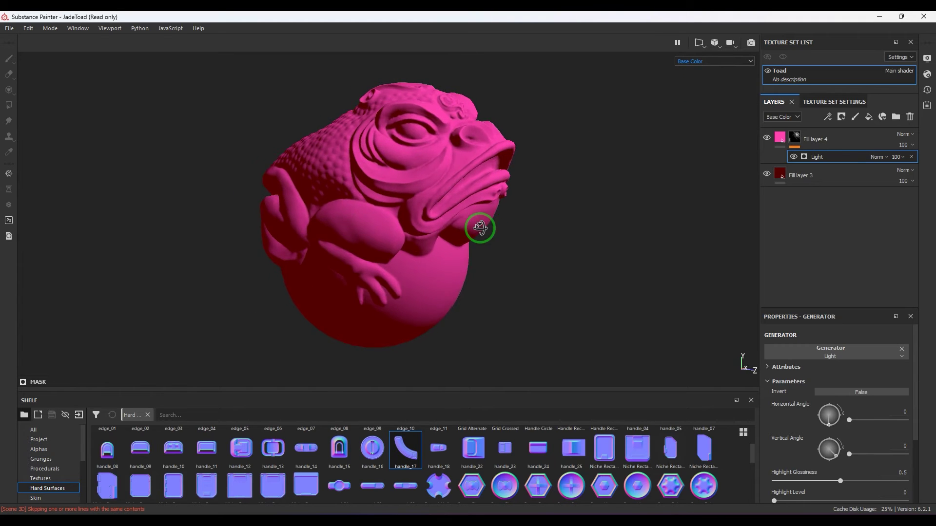
pyautogui.click(767, 138)
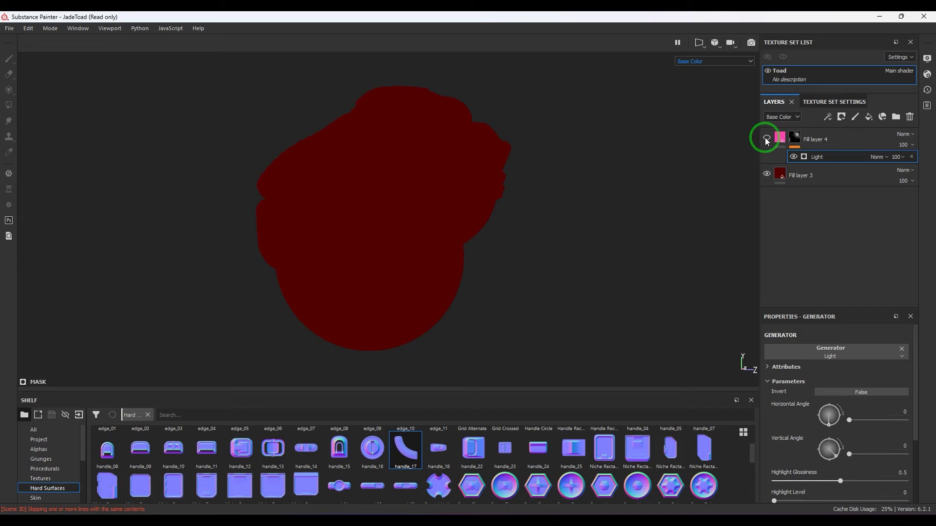
pyautogui.click(766, 139)
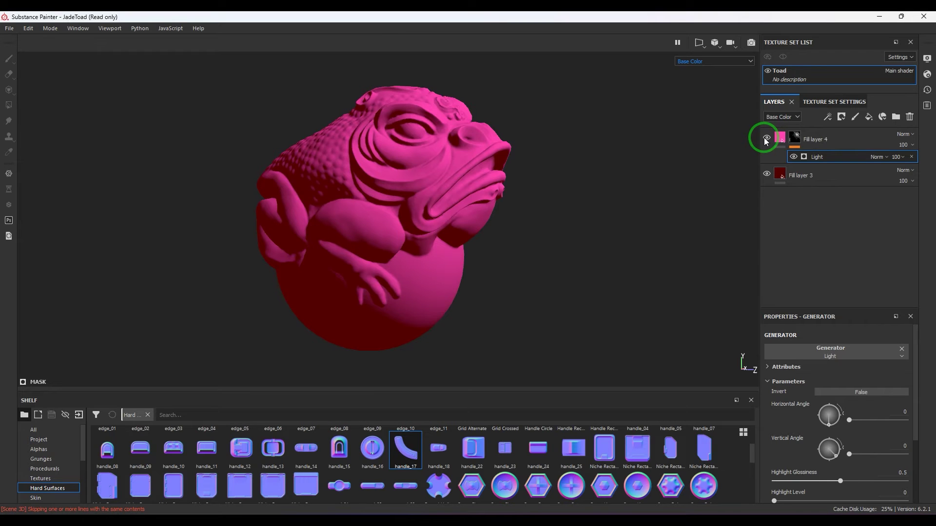
pyautogui.scroll(-2, 869, 363)
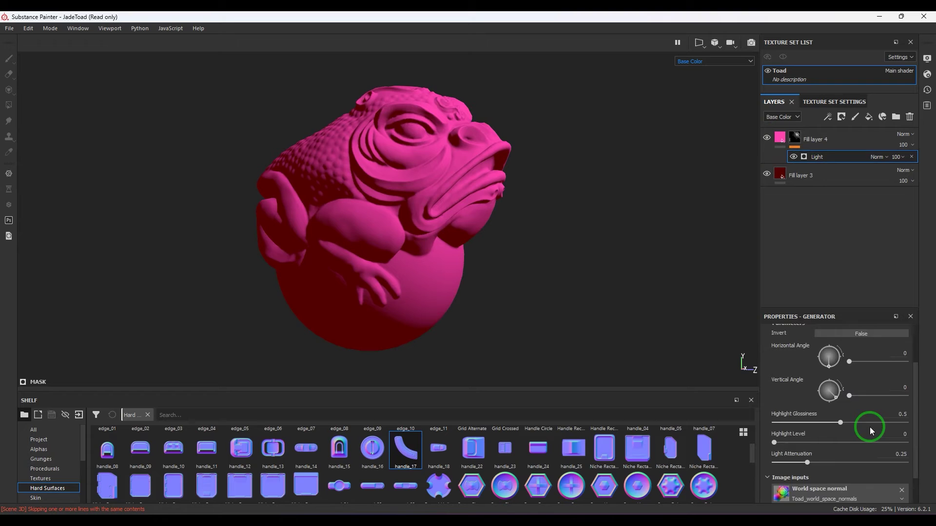
# Test the Light mask's Invert and horizontal angle, leaving Invert off and the angle at 0.
pyautogui.scroll(1, 869, 427)
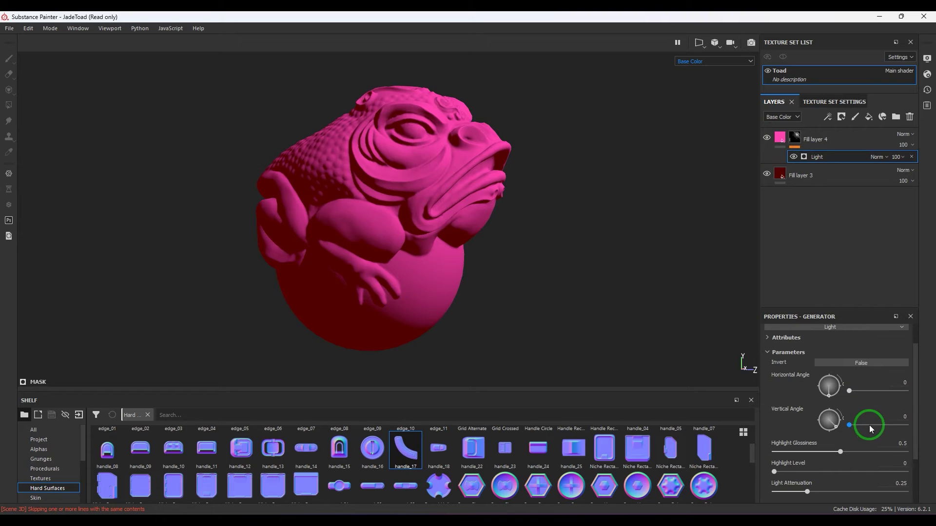
pyautogui.click(878, 364)
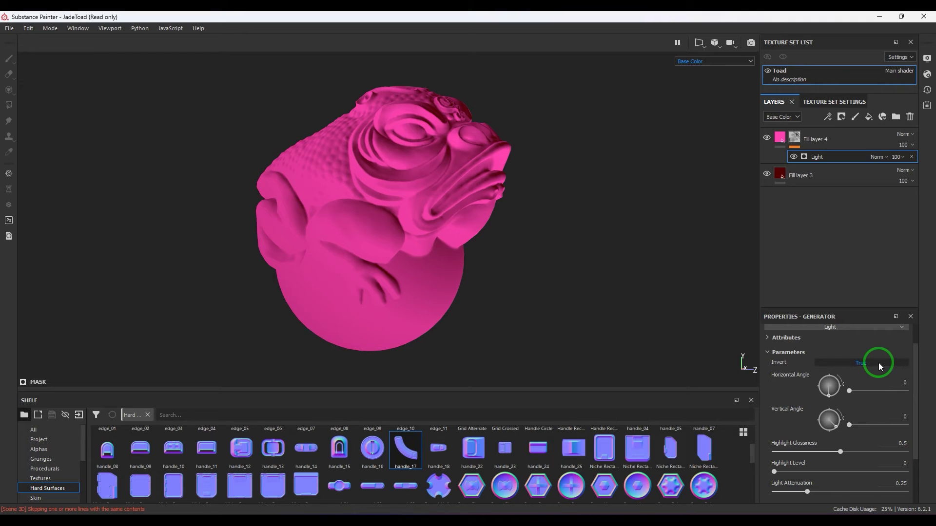
pyautogui.click(878, 363)
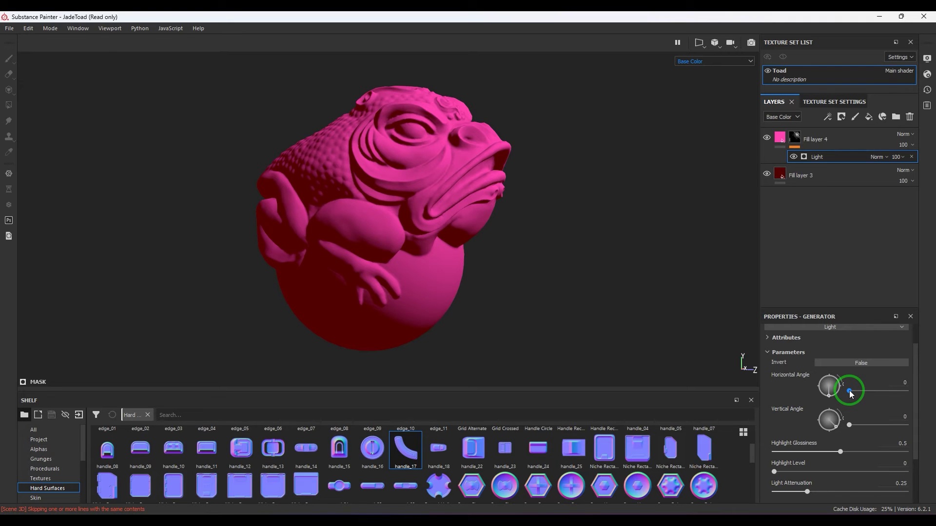
pyautogui.moveTo(850, 391); pyautogui.dragTo(860, 395)
pyautogui.moveTo(866, 396)
pyautogui.mouseDown()
pyautogui.moveTo(908, 397)
pyautogui.moveTo(837, 397)
pyautogui.moveTo(847, 423)
pyautogui.moveTo(879, 416)
pyautogui.moveTo(852, 426)
pyautogui.mouseUp()
pyautogui.moveTo(851, 391)
pyautogui.mouseDown()
pyautogui.moveTo(854, 422)
pyautogui.moveTo(829, 452)
pyautogui.moveTo(801, 454)
pyautogui.moveTo(905, 456)
pyautogui.moveTo(873, 452)
pyautogui.mouseUp()
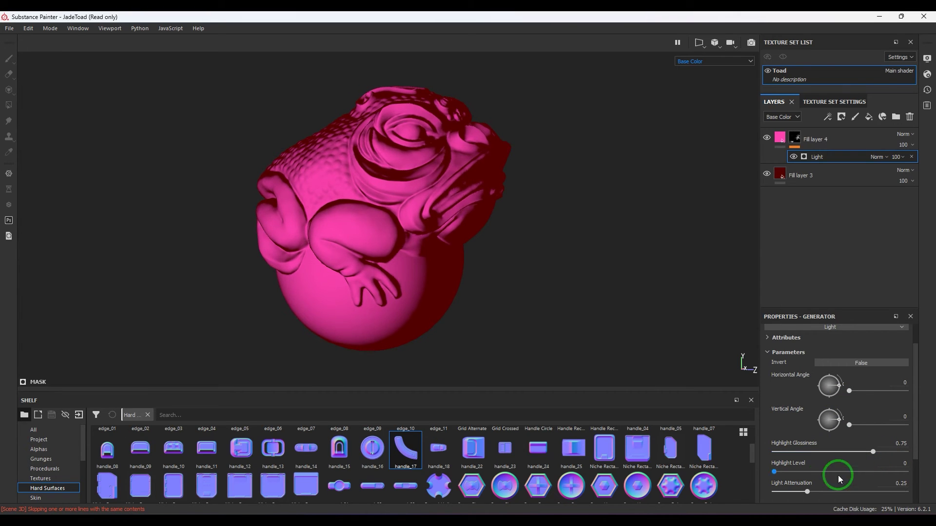
# Set highlight level 0.21, glossiness 0.78, attenuation 0.66 and vertical angle 335 on the Light mask.
pyautogui.moveTo(783, 473)
pyautogui.mouseDown()
pyautogui.moveTo(933, 472)
pyautogui.moveTo(756, 470)
pyautogui.moveTo(933, 422)
pyautogui.moveTo(838, 429)
pyautogui.moveTo(876, 435)
pyautogui.moveTo(852, 452)
pyautogui.moveTo(895, 449)
pyautogui.moveTo(802, 473)
pyautogui.mouseUp()
pyautogui.moveTo(885, 452)
pyautogui.mouseDown()
pyautogui.moveTo(900, 454)
pyautogui.moveTo(876, 453)
pyautogui.mouseUp()
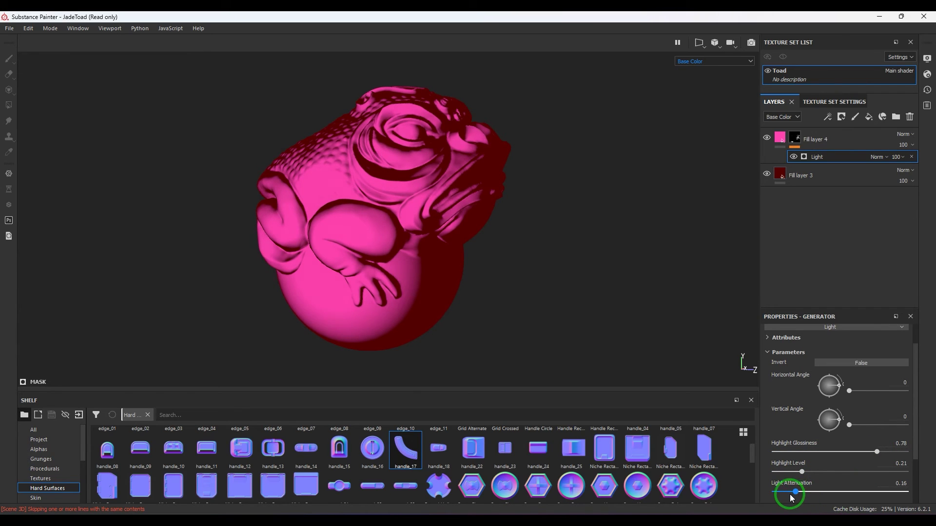
pyautogui.moveTo(792, 498)
pyautogui.mouseDown()
pyautogui.moveTo(774, 497)
pyautogui.moveTo(889, 497)
pyautogui.moveTo(862, 497)
pyautogui.mouseUp()
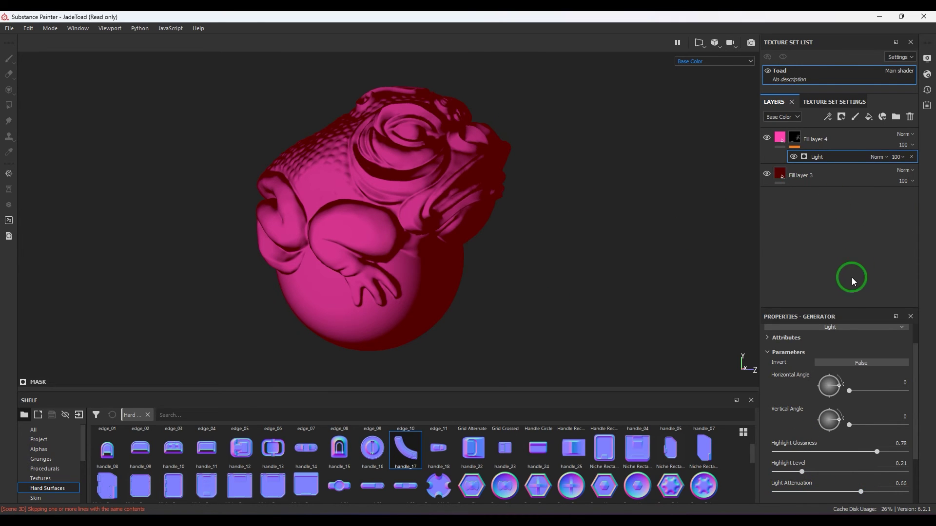
pyautogui.moveTo(854, 395); pyautogui.dragTo(898, 432)
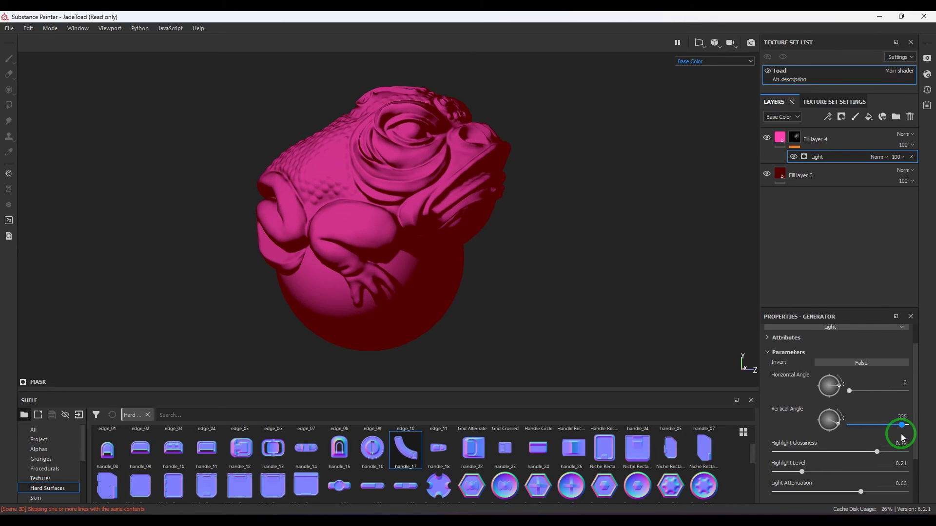
# Change Fill layer 3's base colour to dark green.
pyautogui.click(780, 174)
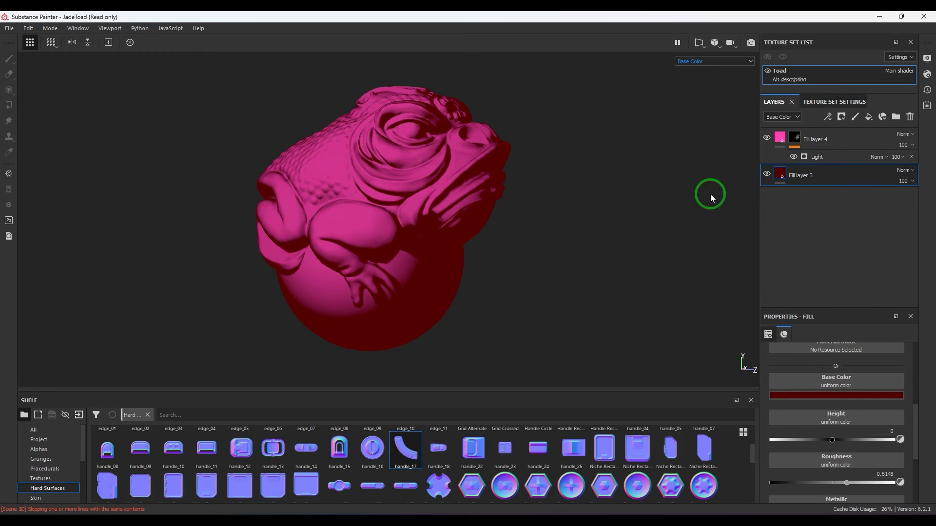
pyautogui.click(778, 395)
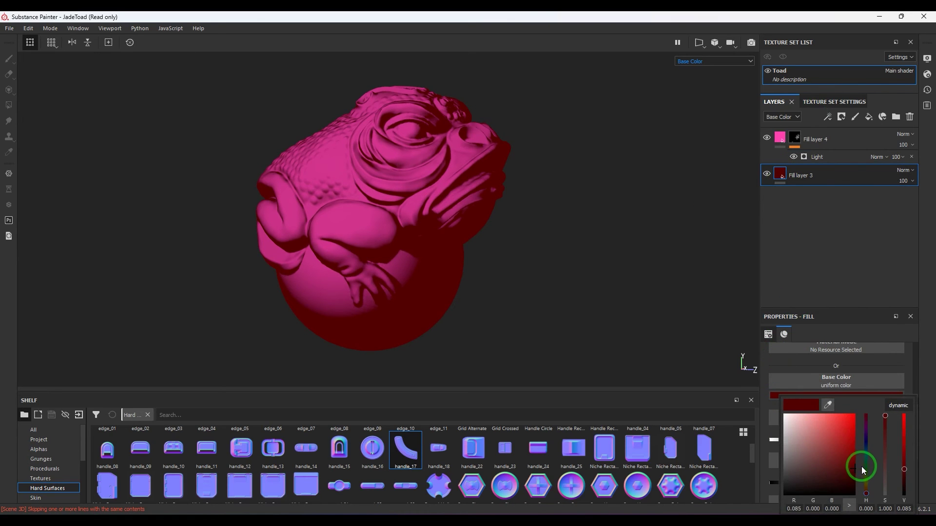
pyautogui.moveTo(861, 466); pyautogui.dragTo(865, 470)
pyautogui.click(855, 476)
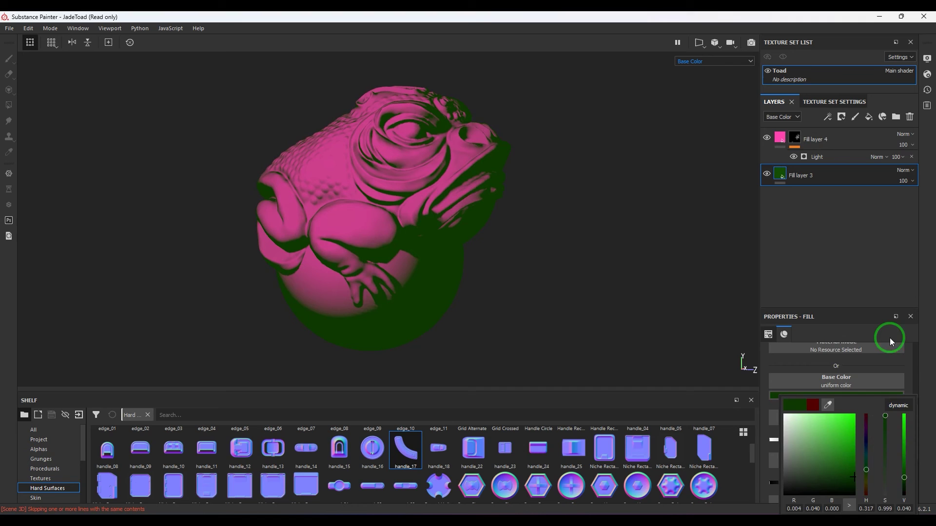
pyautogui.click(919, 307)
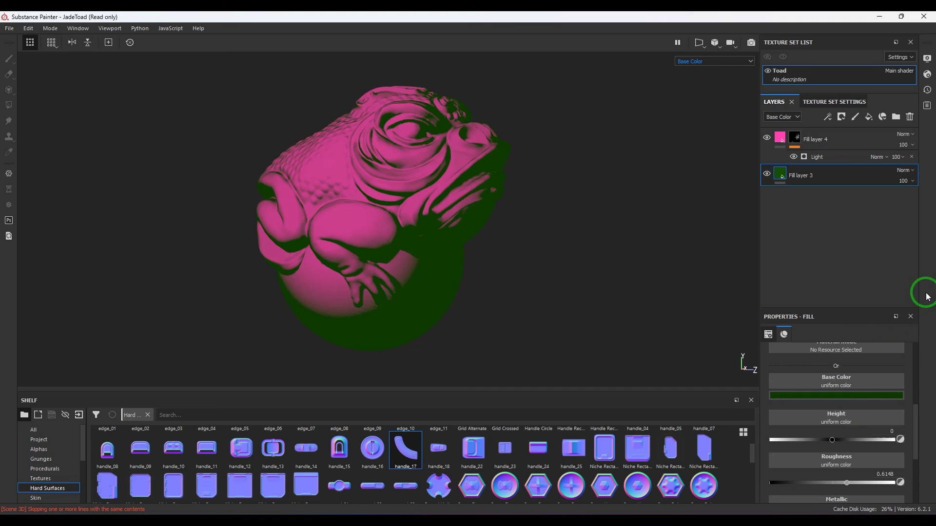
# Change Fill layer 4's base colour from pink to yellow.
pyautogui.click(779, 142)
pyautogui.click(824, 395)
pyautogui.moveTo(882, 478); pyautogui.dragTo(884, 484)
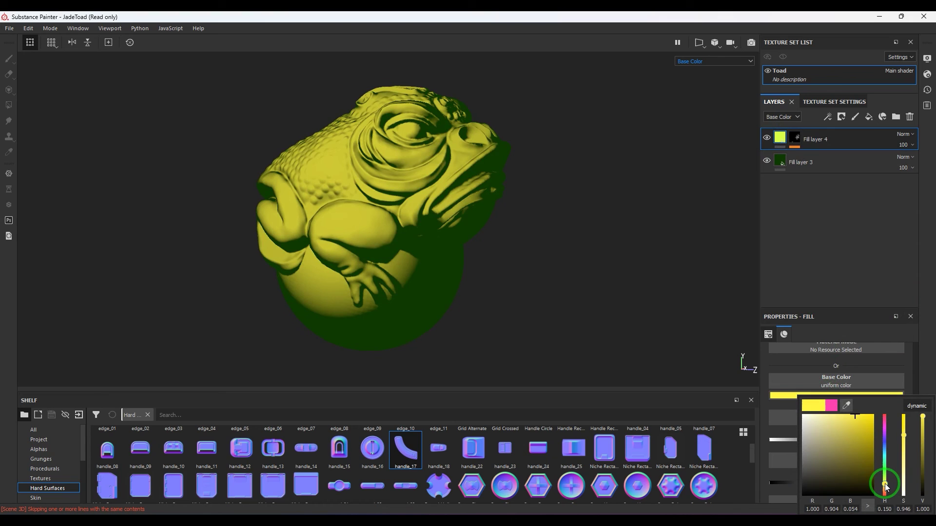
# Switch the viewport from Base Color to Material shading.
pyautogui.click(714, 62)
pyautogui.click(707, 108)
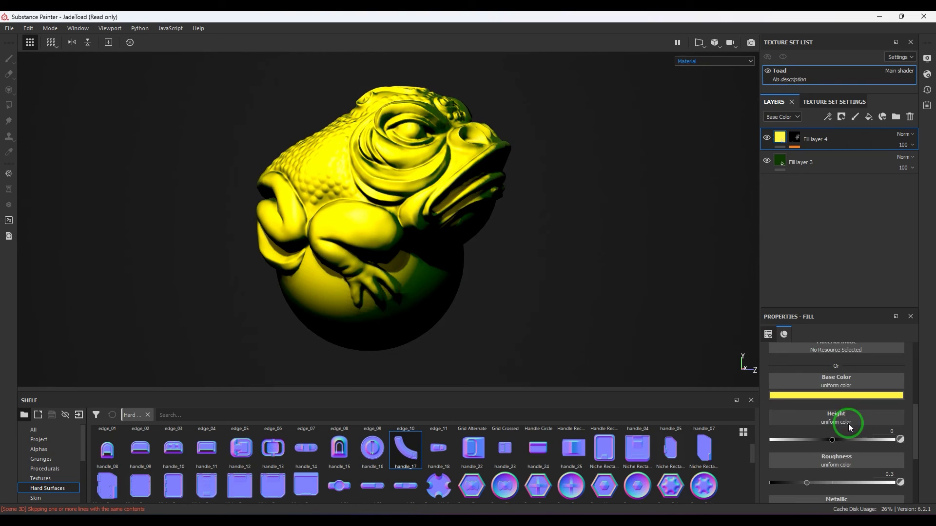
pyautogui.scroll(2, 848, 423)
pyautogui.scroll(-5, 862, 411)
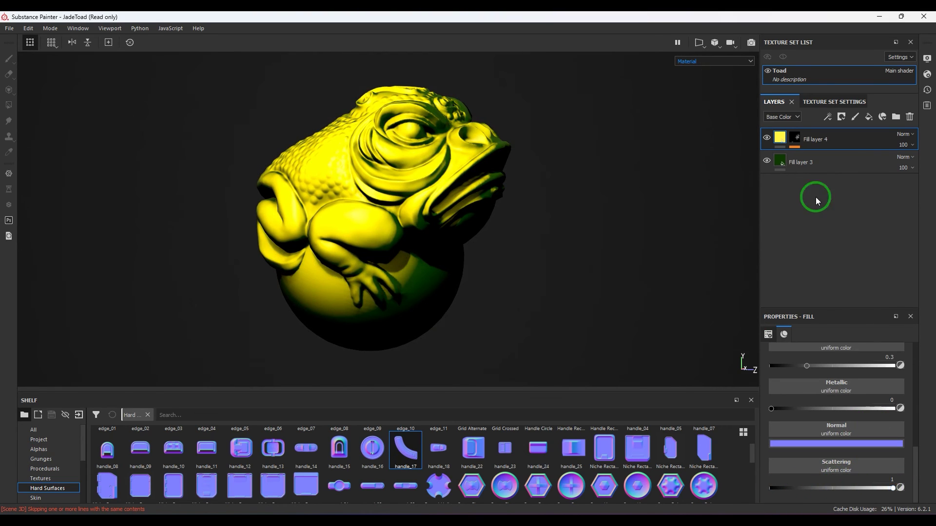
# Set Fill layer 3's scattering to 1, toggle Fill layer 4 to check it, and expand its Light effect.
pyautogui.click(798, 162)
pyautogui.moveTo(787, 492); pyautogui.dragTo(899, 489)
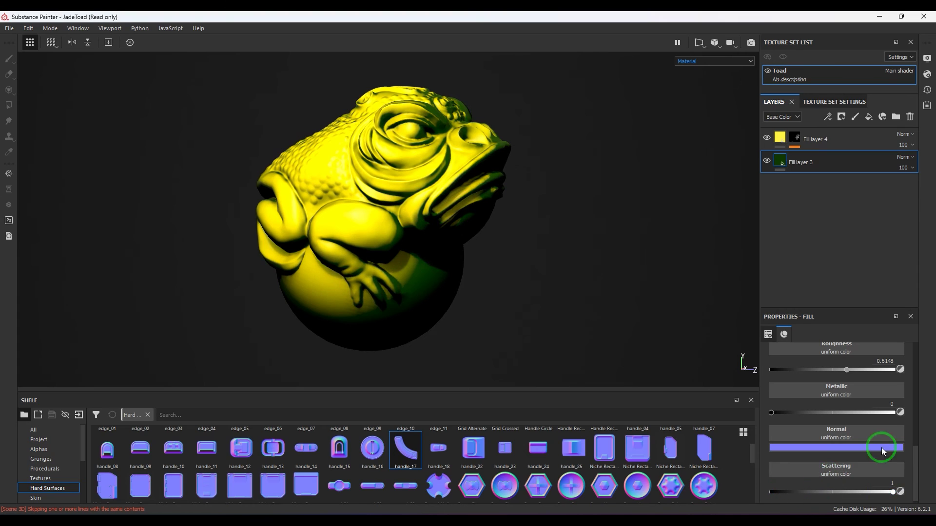
pyautogui.click(767, 139)
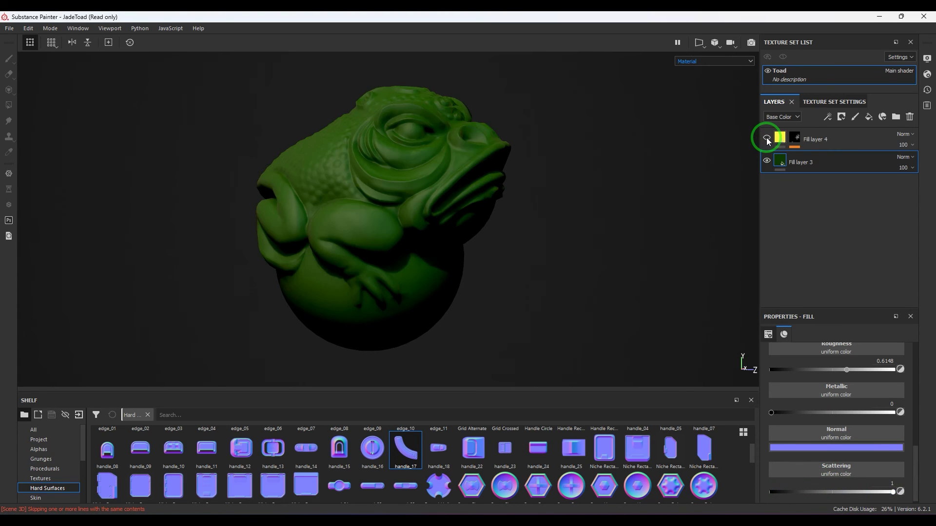
pyautogui.click(767, 139)
pyautogui.click(778, 137)
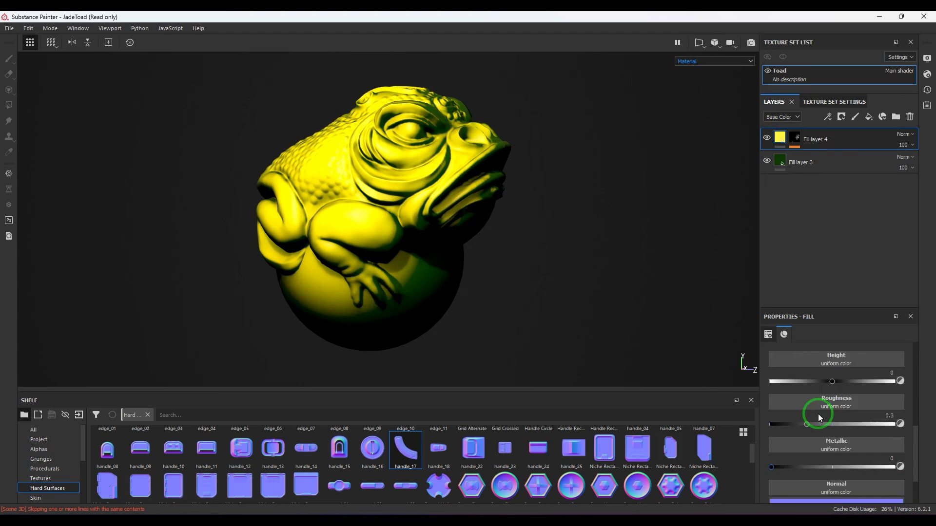
pyautogui.click(795, 138)
# Set the Light generator to highlight level 0, glossiness 0.49 and attenuation about 0.88.
pyautogui.click(815, 396)
pyautogui.click(790, 159)
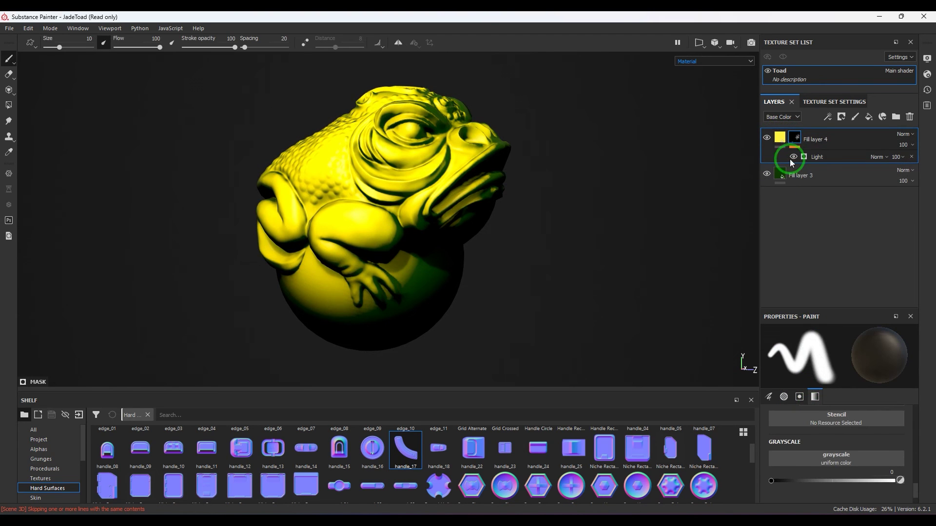
pyautogui.click(824, 285)
pyautogui.moveTo(863, 451)
pyautogui.mouseDown()
pyautogui.moveTo(804, 454)
pyautogui.moveTo(894, 455)
pyautogui.moveTo(832, 454)
pyautogui.moveTo(843, 458)
pyautogui.moveTo(765, 474)
pyautogui.mouseUp()
pyautogui.moveTo(805, 452)
pyautogui.mouseDown()
pyautogui.moveTo(873, 454)
pyautogui.moveTo(840, 460)
pyautogui.mouseUp()
pyautogui.moveTo(829, 490)
pyautogui.mouseDown()
pyautogui.moveTo(747, 492)
pyautogui.moveTo(914, 490)
pyautogui.moveTo(890, 492)
pyautogui.mouseUp()
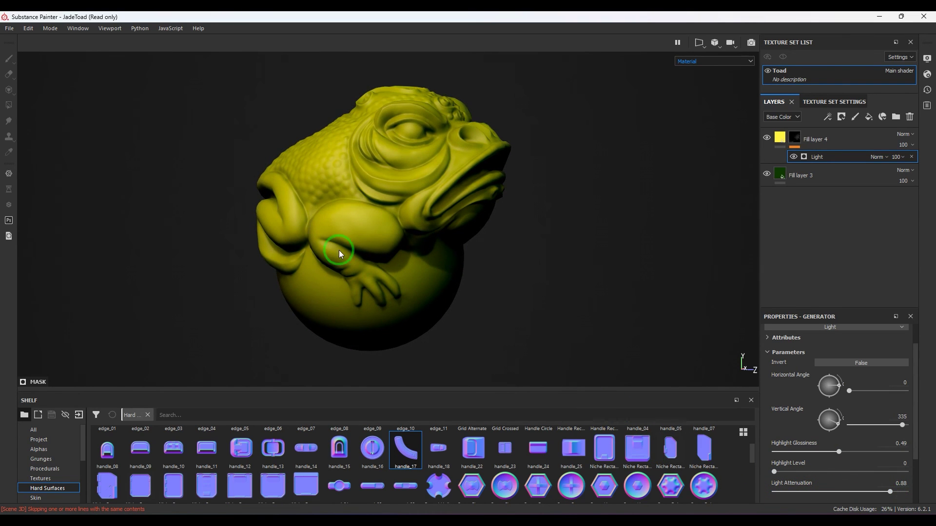
# Try vertical angles, keep 335, and sweep the horizontal angle to 360.
pyautogui.moveTo(858, 426)
pyautogui.mouseDown()
pyautogui.moveTo(839, 424)
pyautogui.moveTo(902, 427)
pyautogui.mouseUp()
pyautogui.click(840, 392)
pyautogui.moveTo(840, 393); pyautogui.dragTo(910, 400)
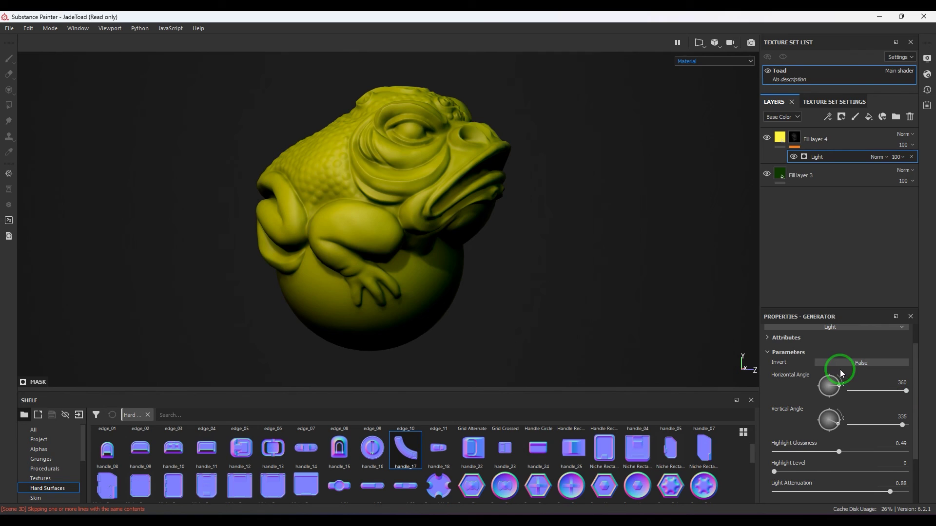
# Shift Fill layer 3's base colour to a dark teal.
pyautogui.click(778, 172)
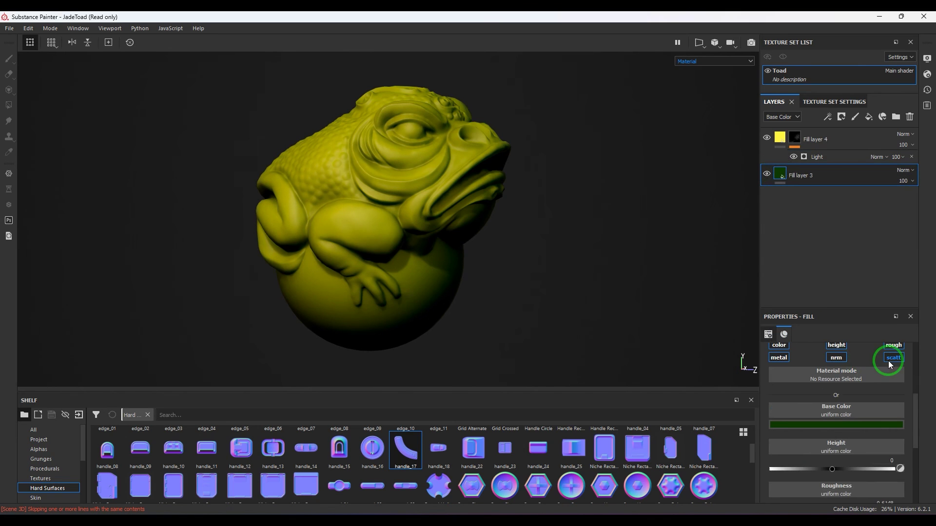
pyautogui.click(844, 426)
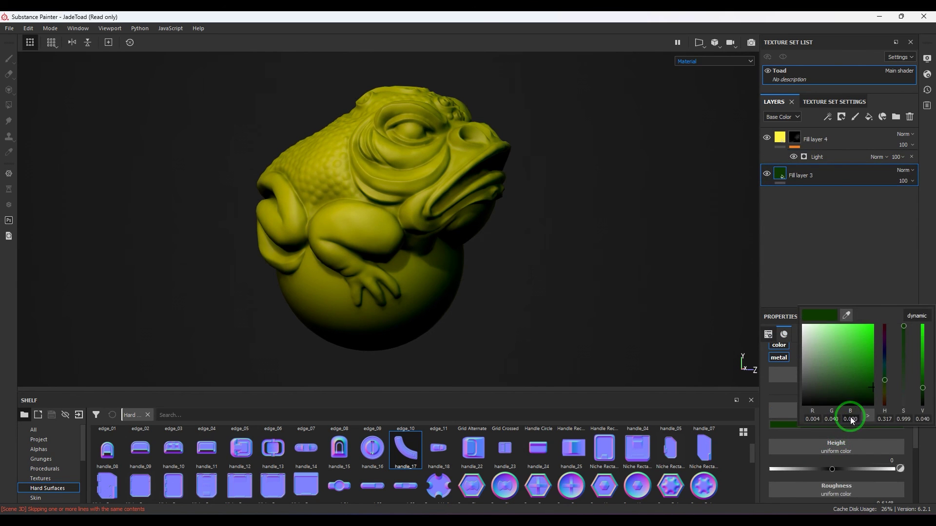
pyautogui.moveTo(886, 365); pyautogui.dragTo(885, 361)
pyautogui.click(878, 381)
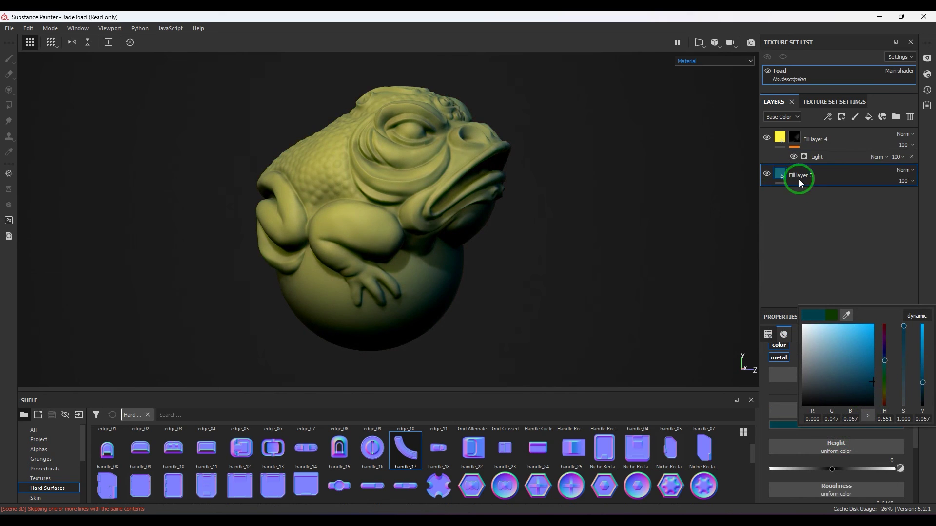
# Make Fill layer 4's base colour a fully saturated, bright cyan.
pyautogui.click(779, 137)
pyautogui.click(821, 426)
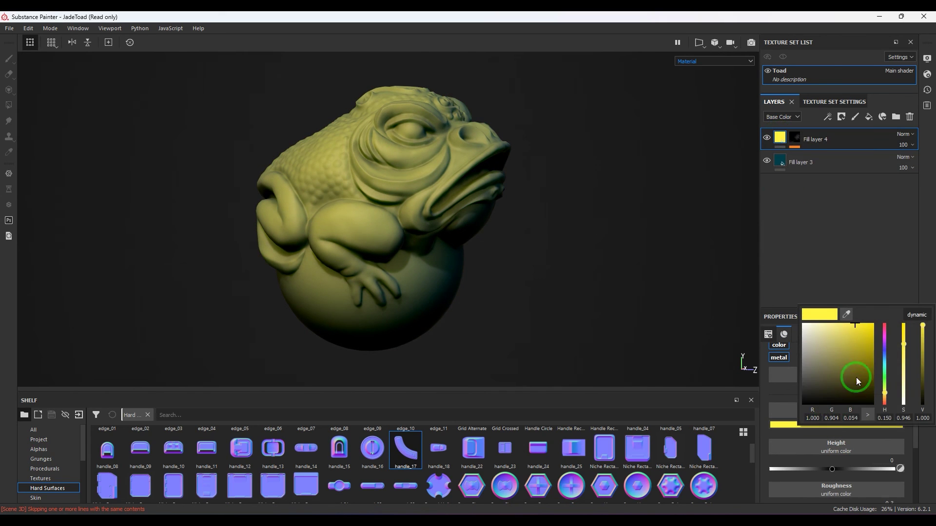
pyautogui.click(883, 360)
pyautogui.click(871, 318)
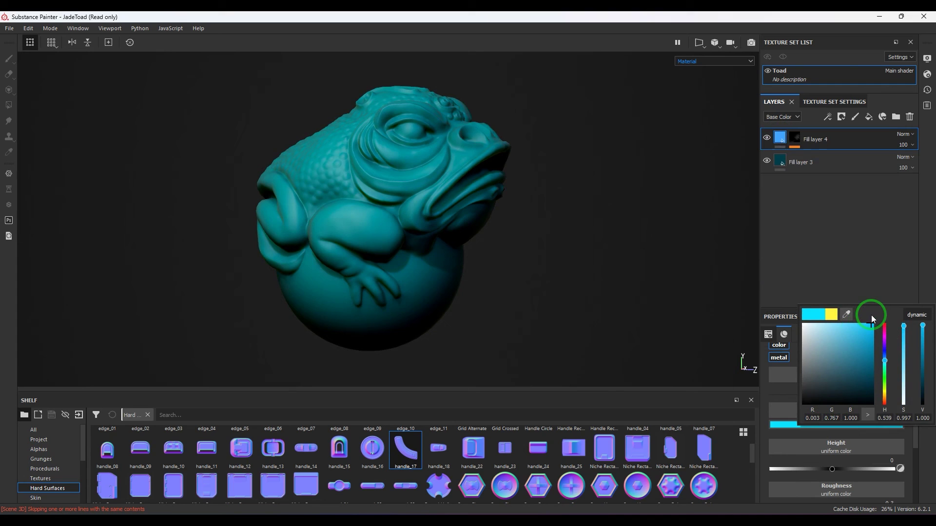
# Change Fill layer 3's base colour to a very dark purple.
pyautogui.click(780, 158)
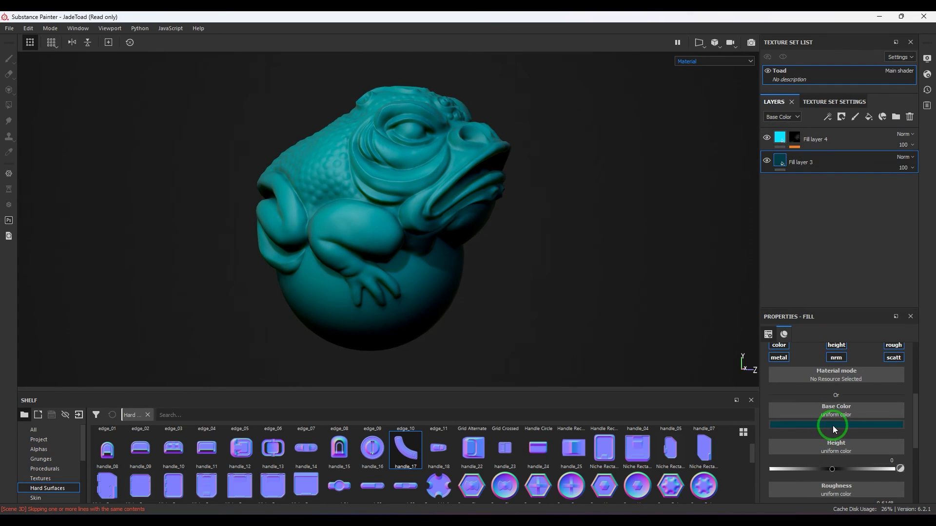
pyautogui.click(835, 425)
pyautogui.click(885, 348)
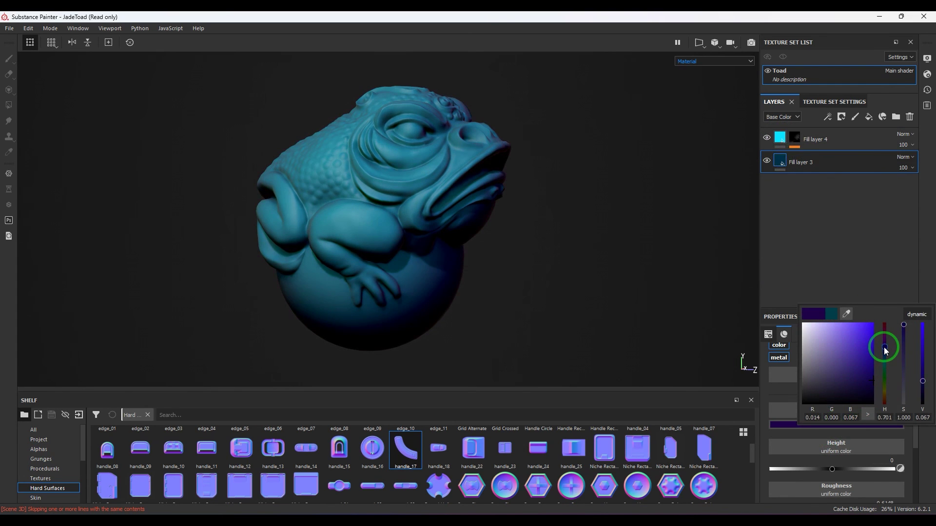
pyautogui.moveTo(836, 390); pyautogui.dragTo(874, 384)
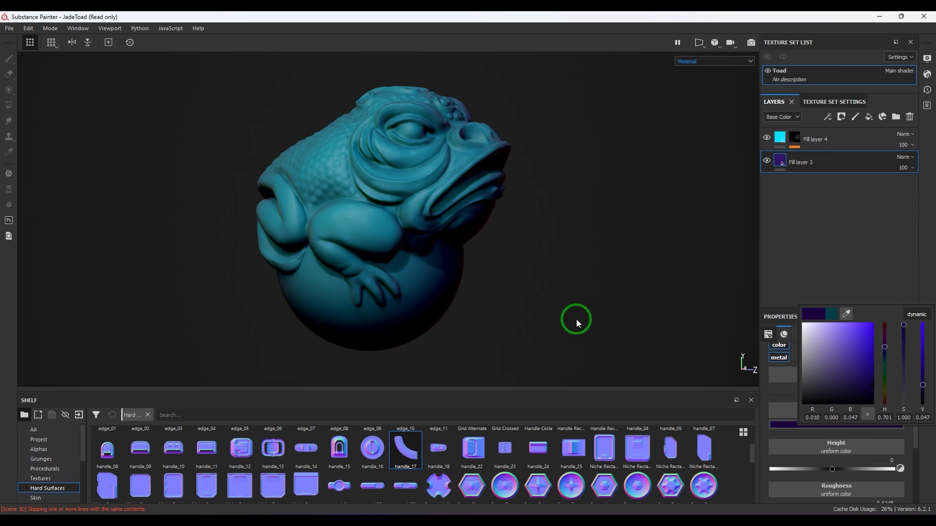